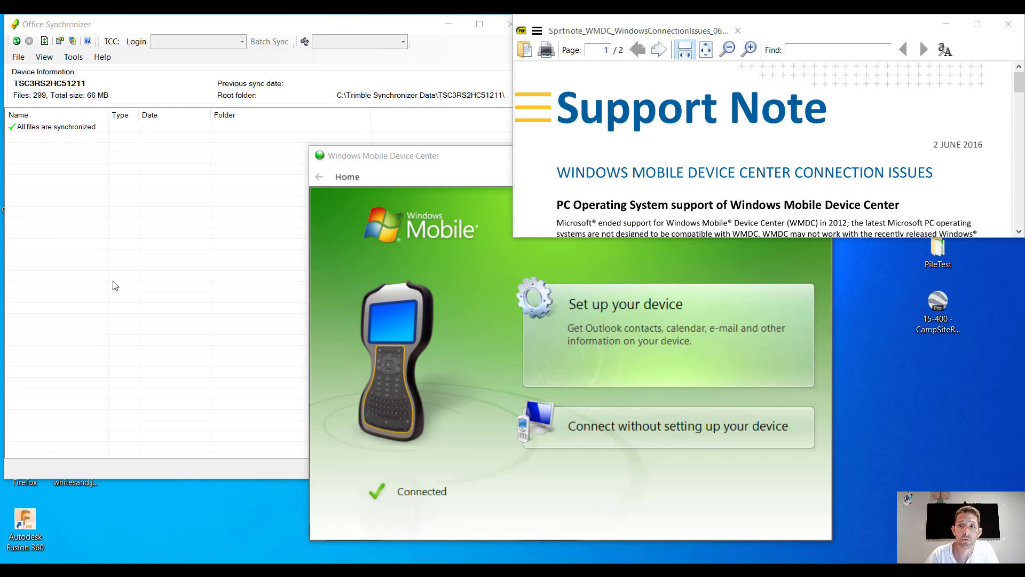
Enlarge the support note and read down to the Registry Changes workaround and registry-tool instructions.
left_click_drag(705, 237, 719, 538)
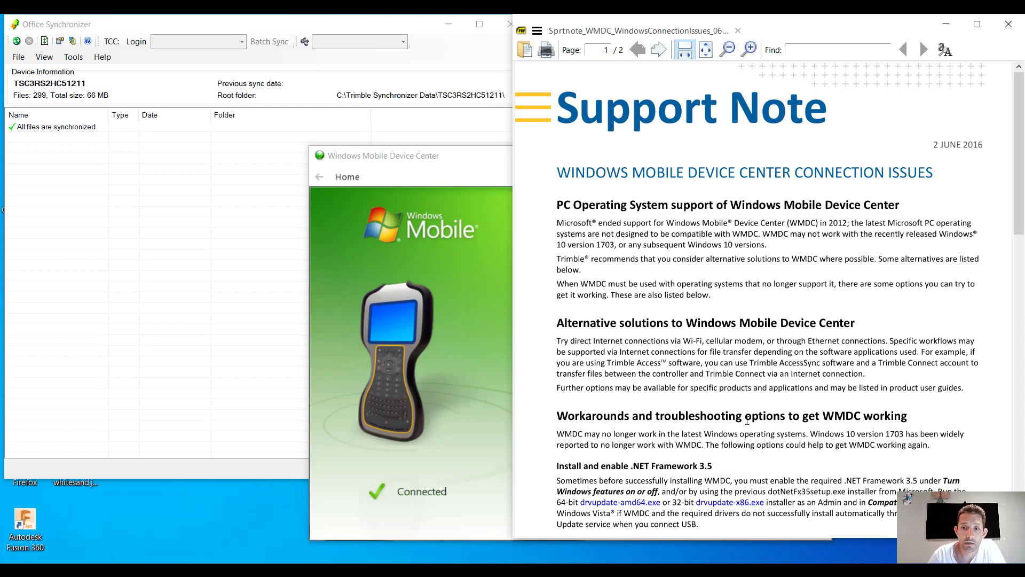
scroll(743, 424, "down", 2)
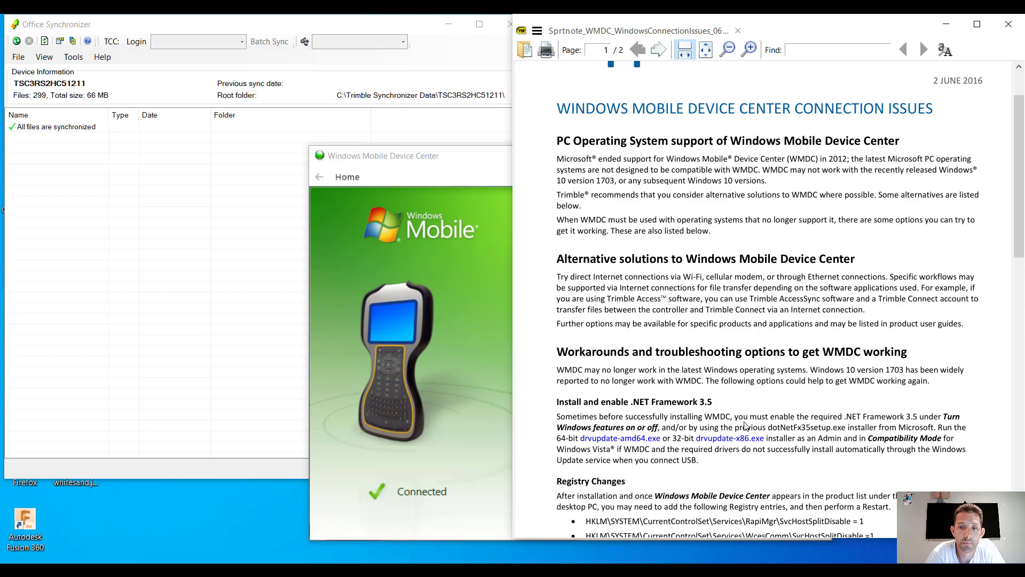
scroll(744, 426, "down", 3)
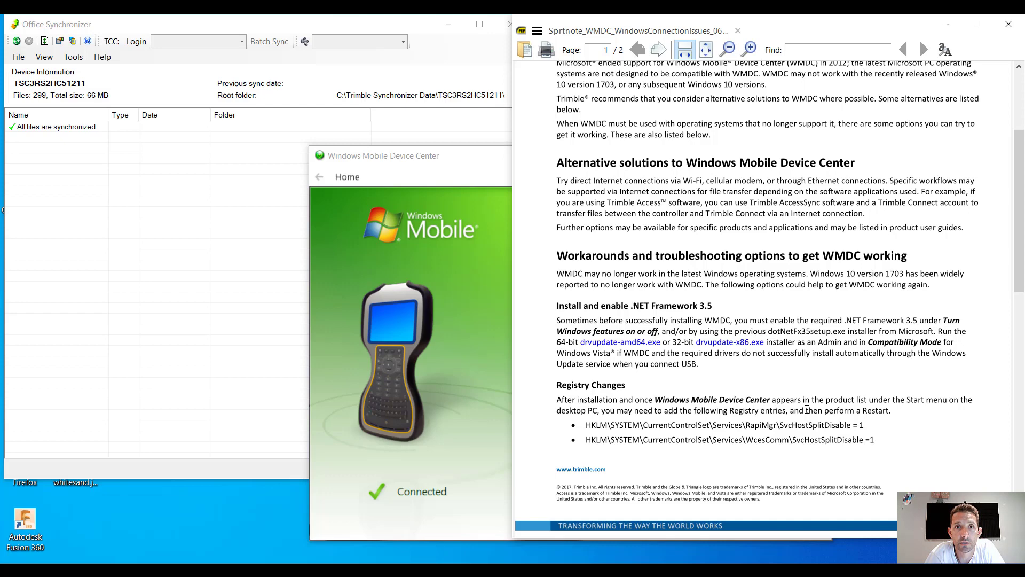
scroll(883, 398, "down", 5)
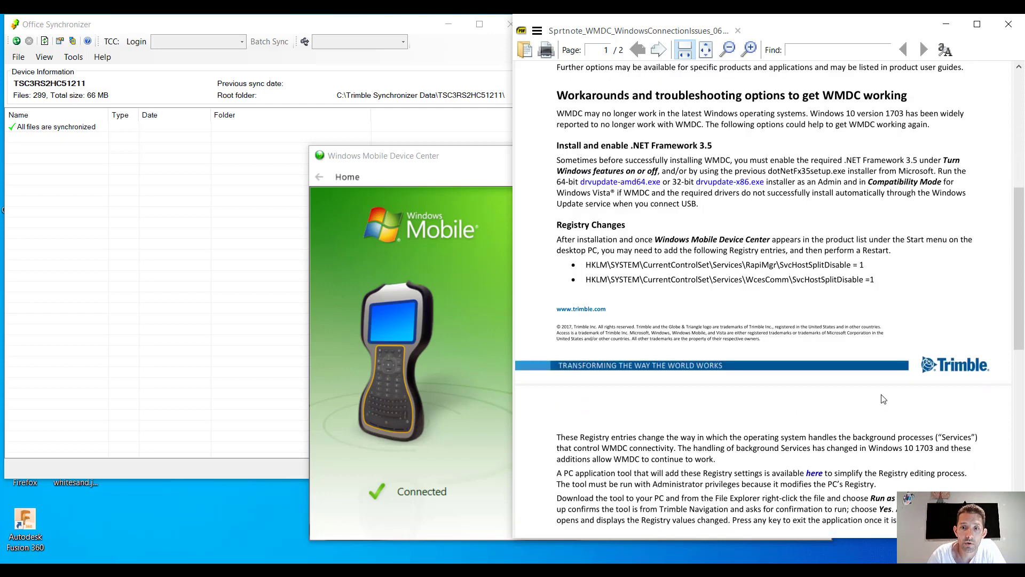
scroll(882, 398, "down", 1)
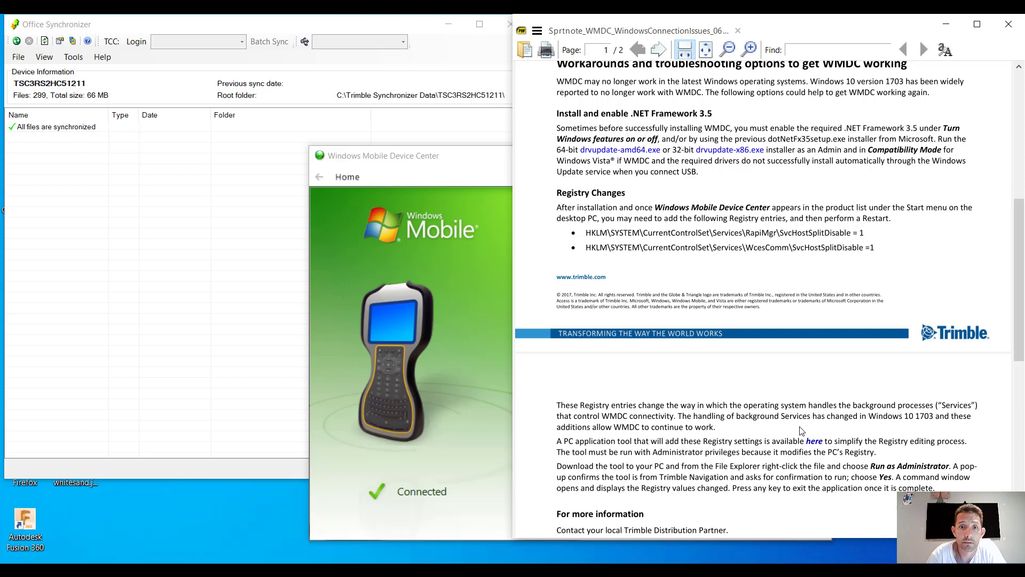
Acknowledge Office Synchronizer's Time Difference warning about the device clock being 30+ minutes off.
left_click(482, 157)
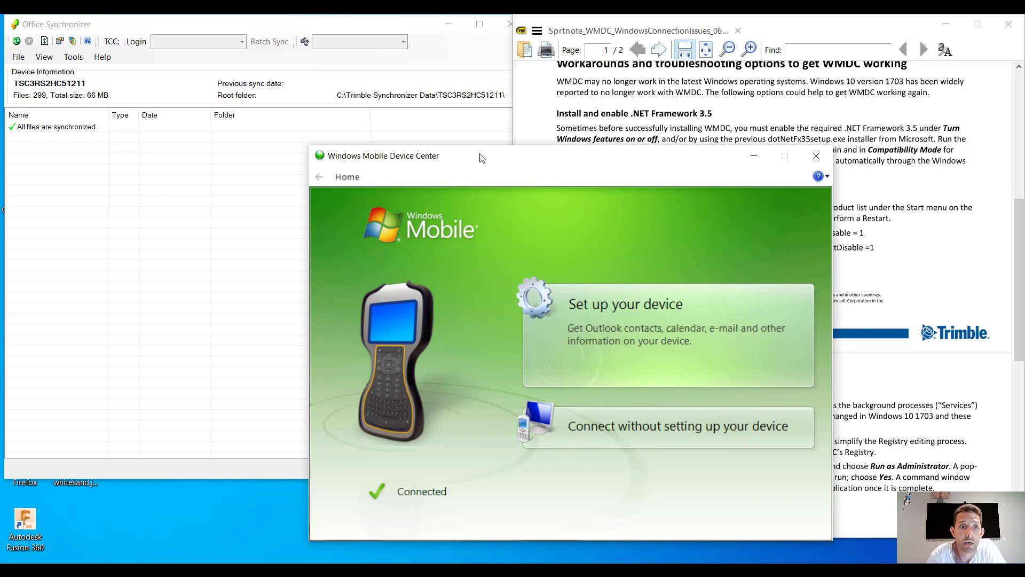
left_click(250, 291)
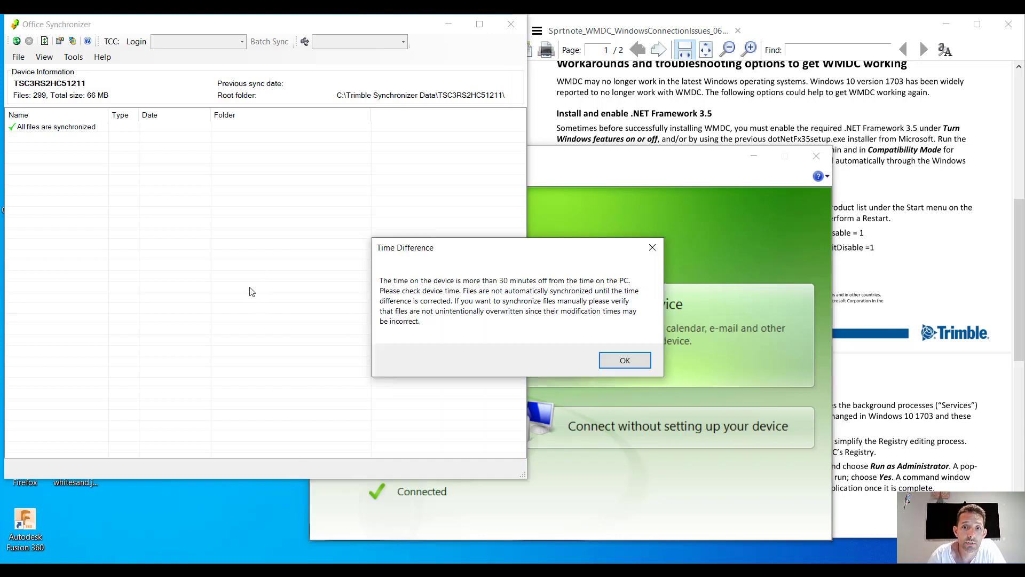
left_click(625, 360)
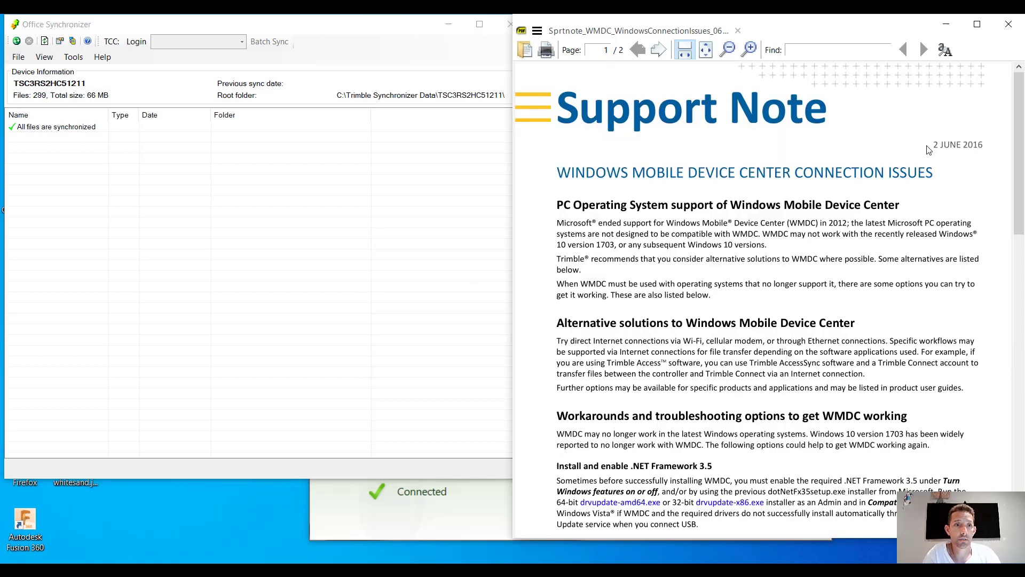
Close the Not Connected Windows Mobile Device Center window with Alt+F4.
left_click(441, 504)
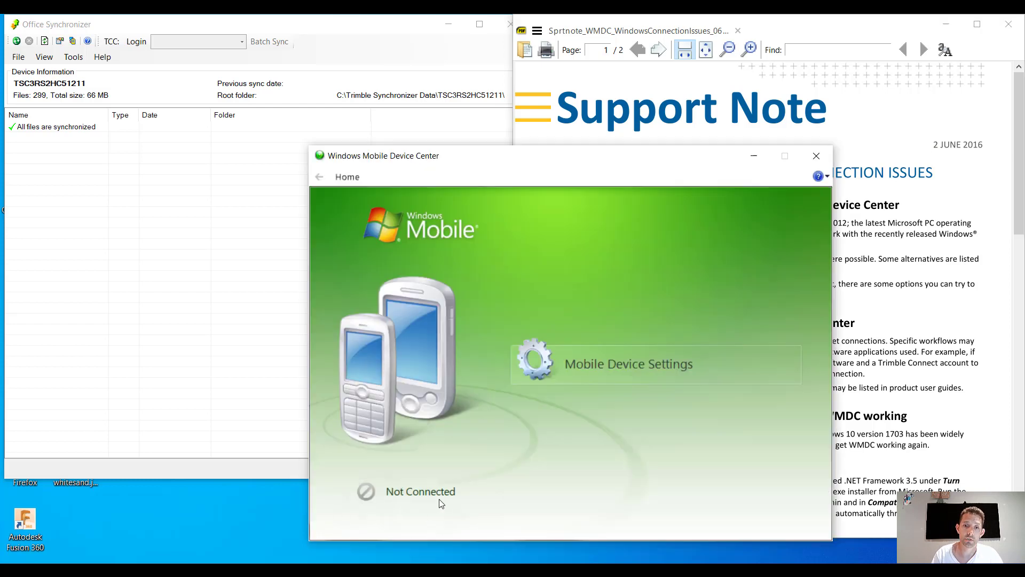
key("alt+F4")
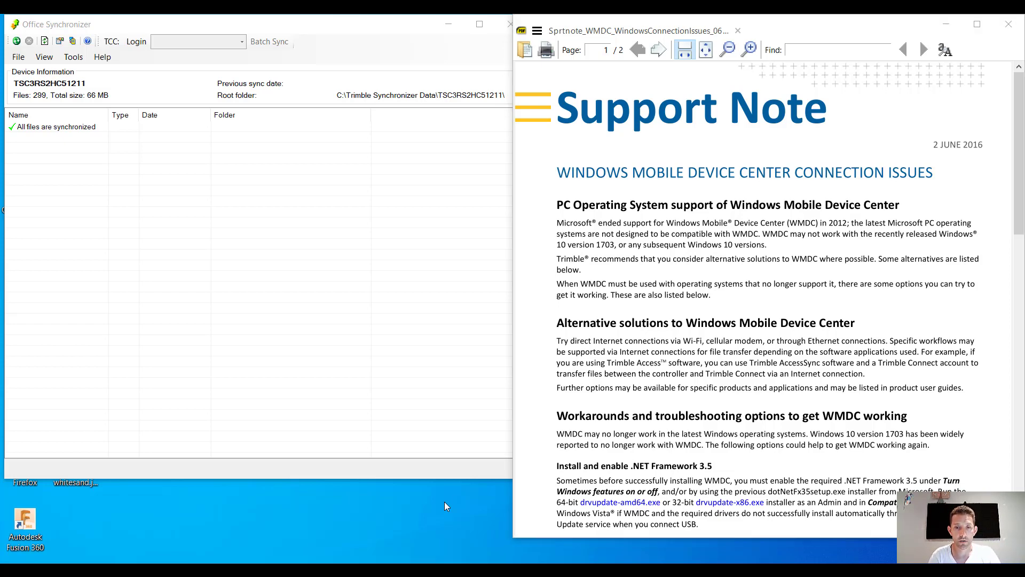
Relaunch Windows Mobile Device Center by searching "mo" in the Start menu.
key("super")
type("mo")
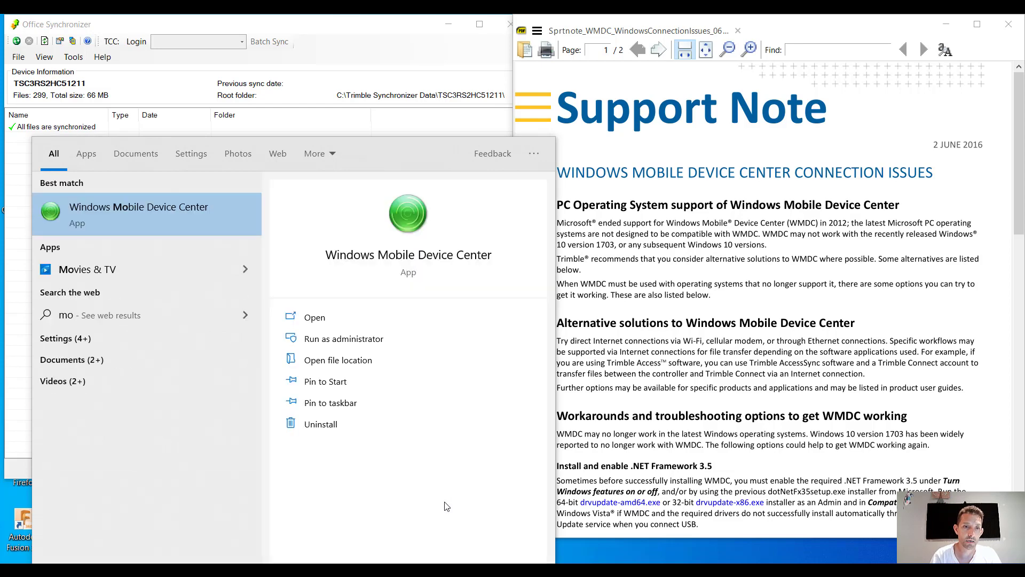
key("Return")
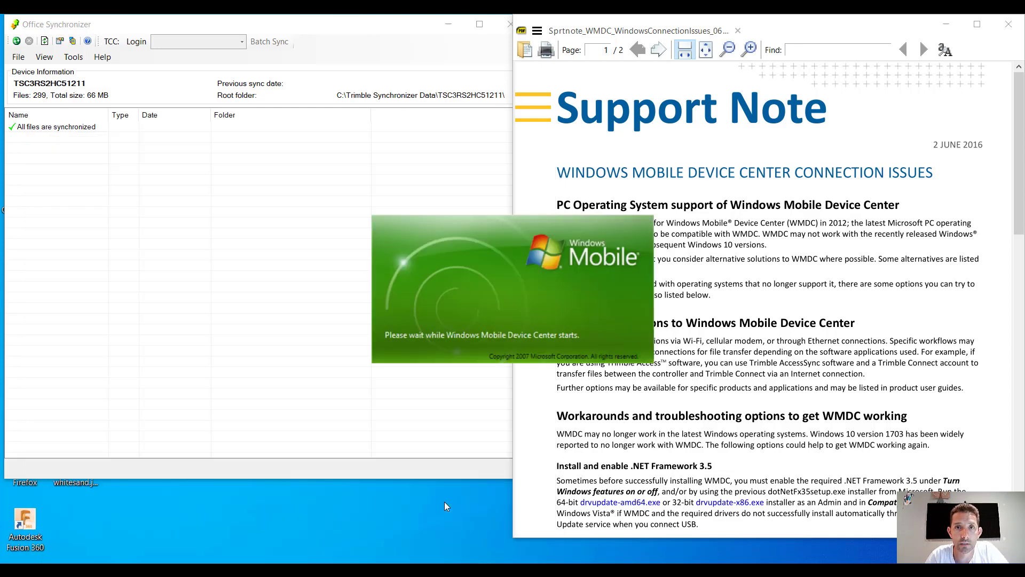